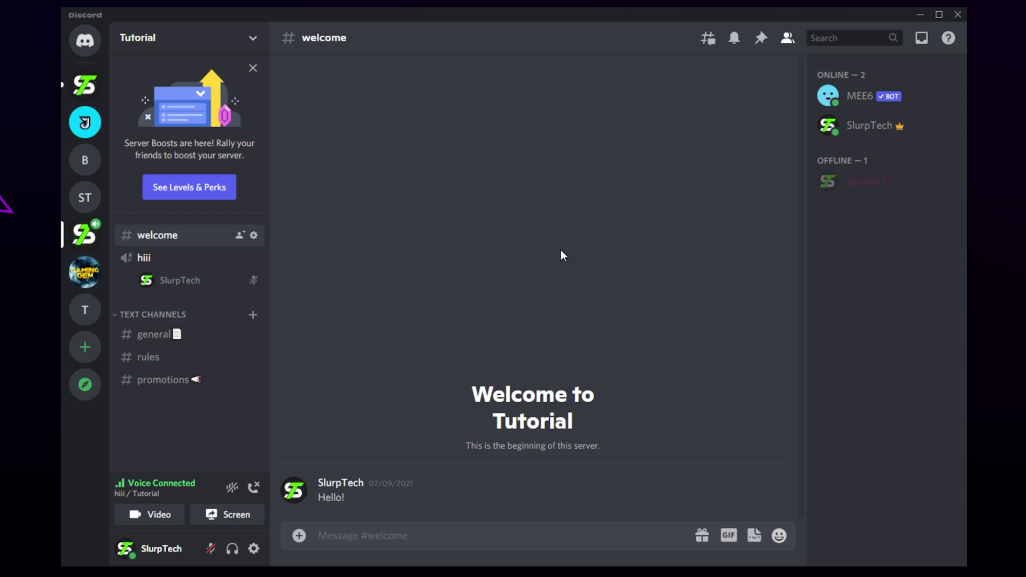
- Cancel the screen-share picker, then enable latest screen capture technology and experimental application audio capture in Voice & Video
left_click(207, 520)
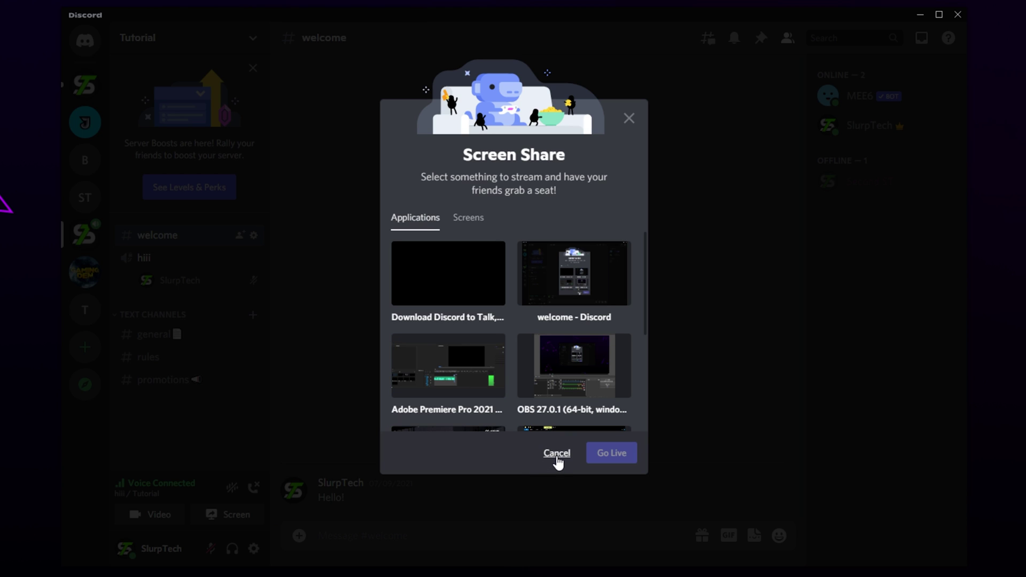
left_click(557, 454)
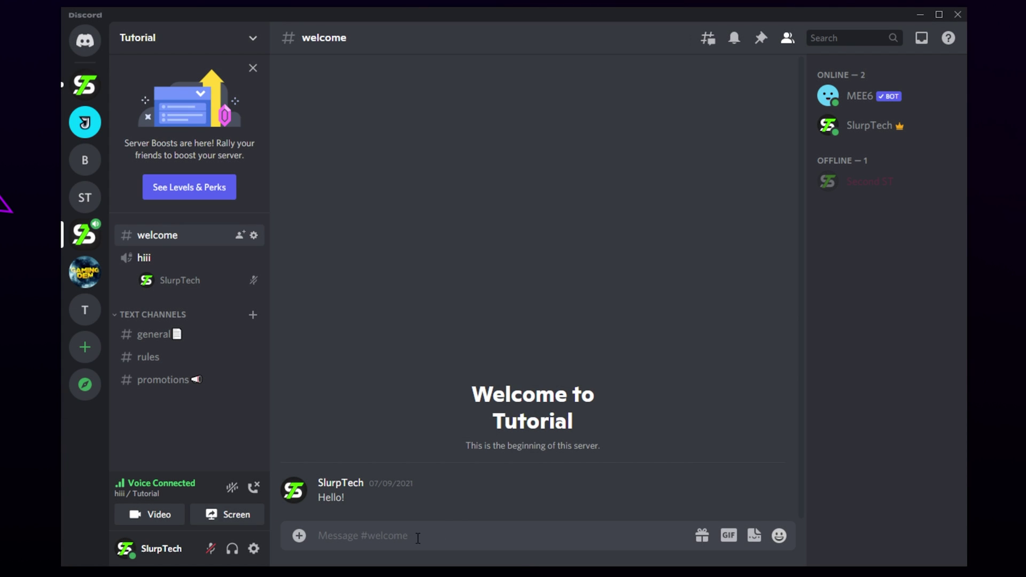
left_click(254, 550)
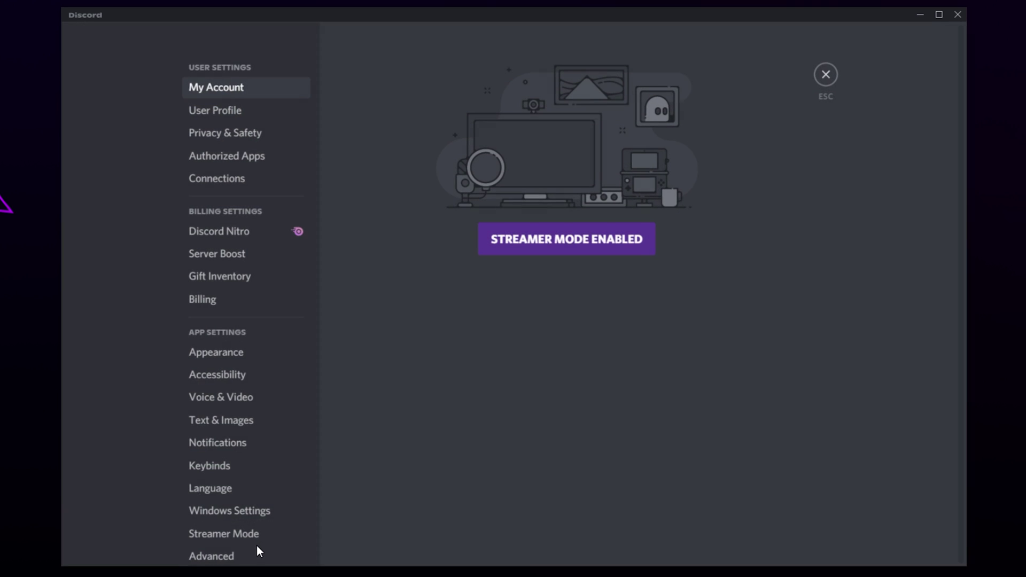
left_click(236, 406)
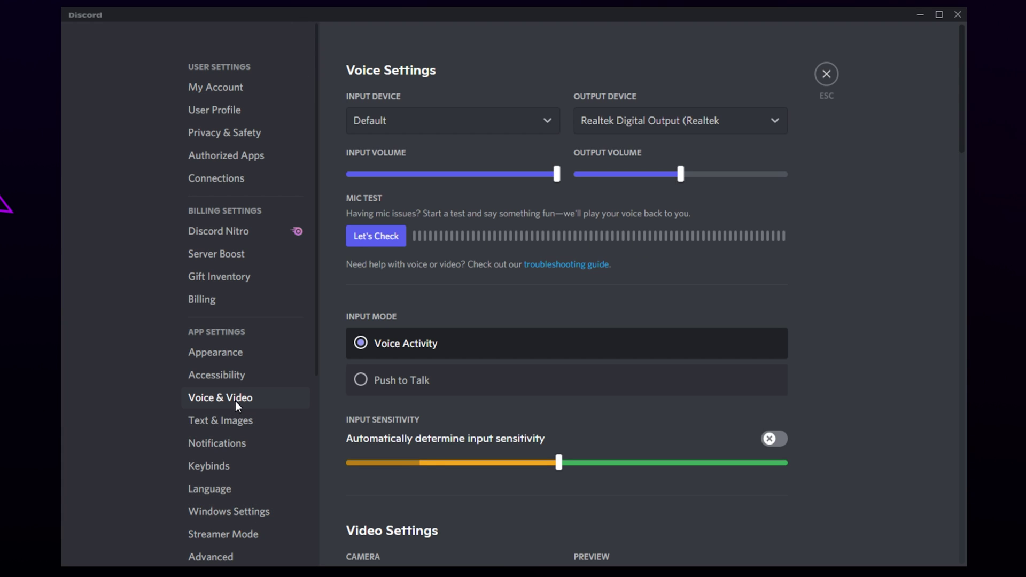
scroll(895, 258, "down", 5)
scroll(890, 264, "down", 5)
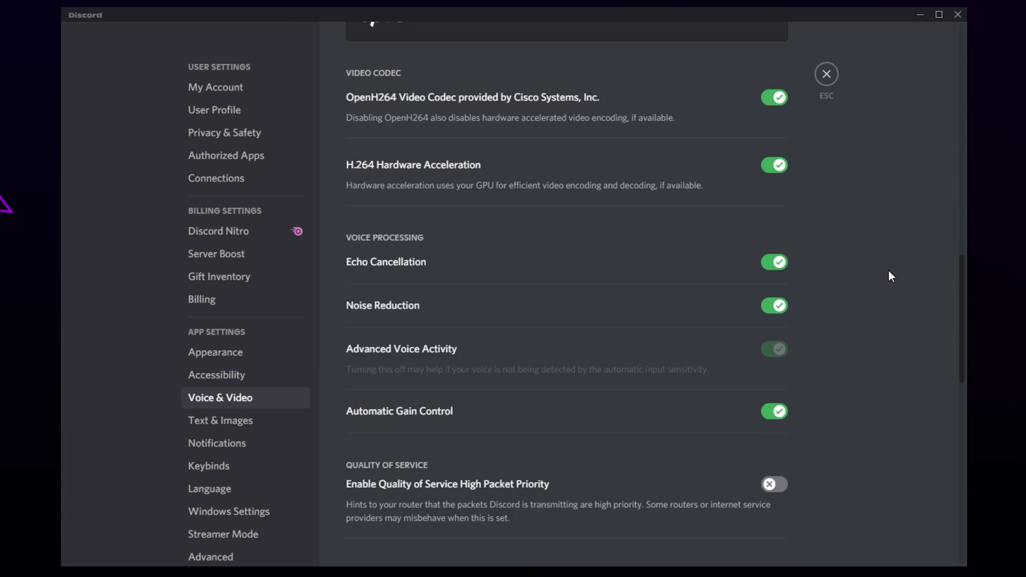
scroll(891, 265, "down", 5)
scroll(889, 260, "down", 2)
scroll(895, 261, "down", 2)
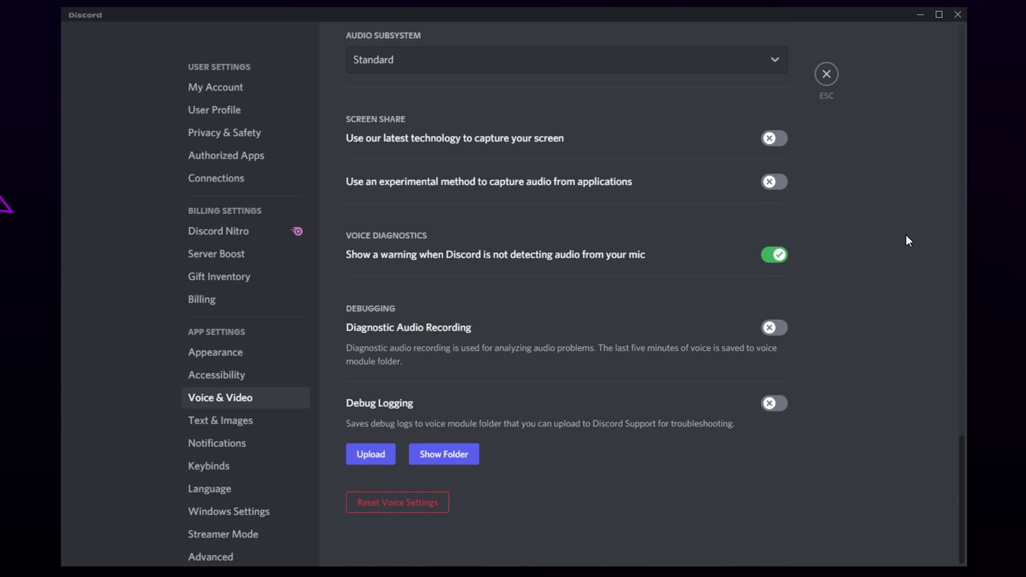
left_click(774, 139)
left_click(778, 183)
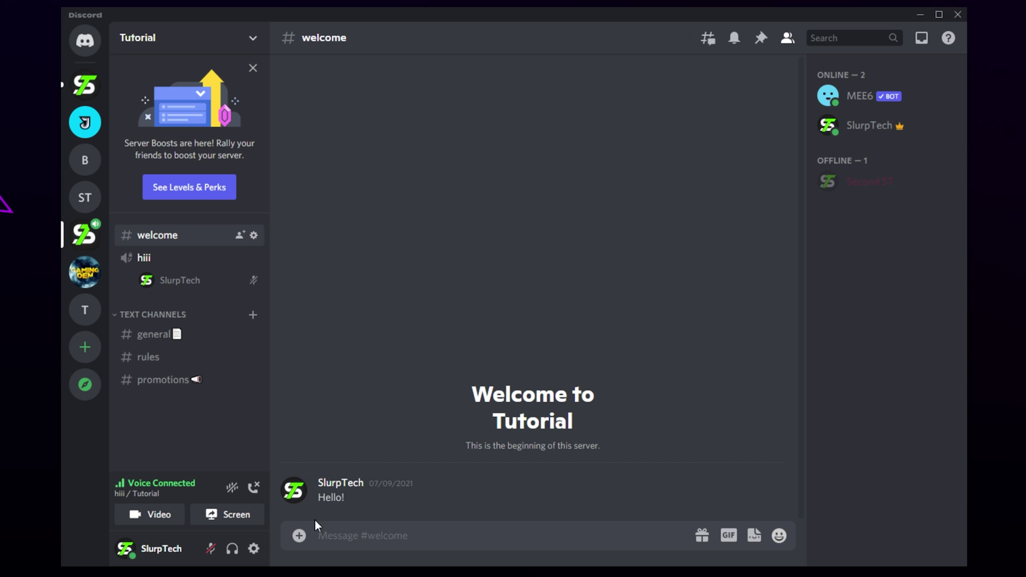
- Add the running Microsoft Edge app as a game in Activity Status and close settings
left_click(255, 550)
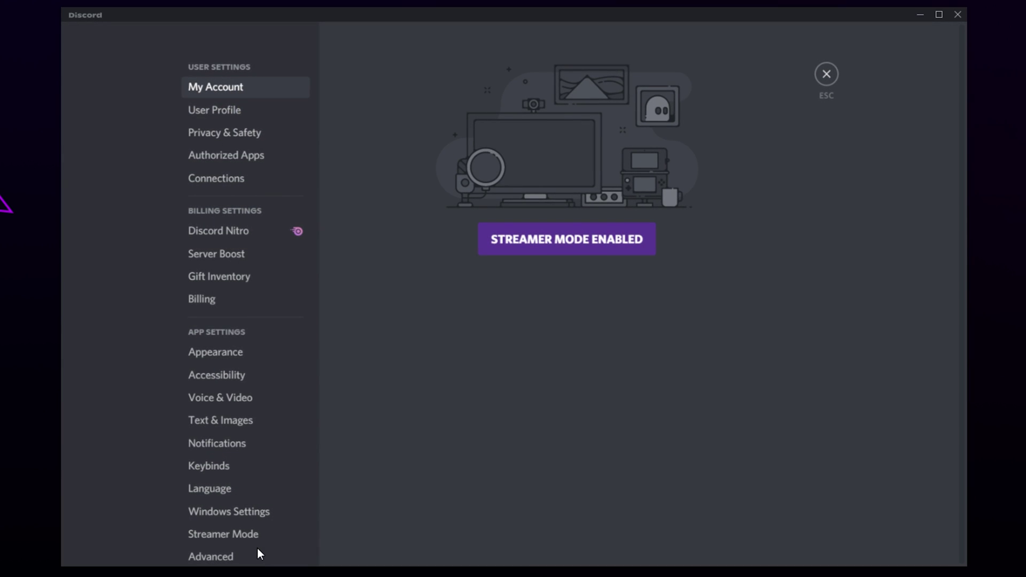
scroll(265, 465, "down", 5)
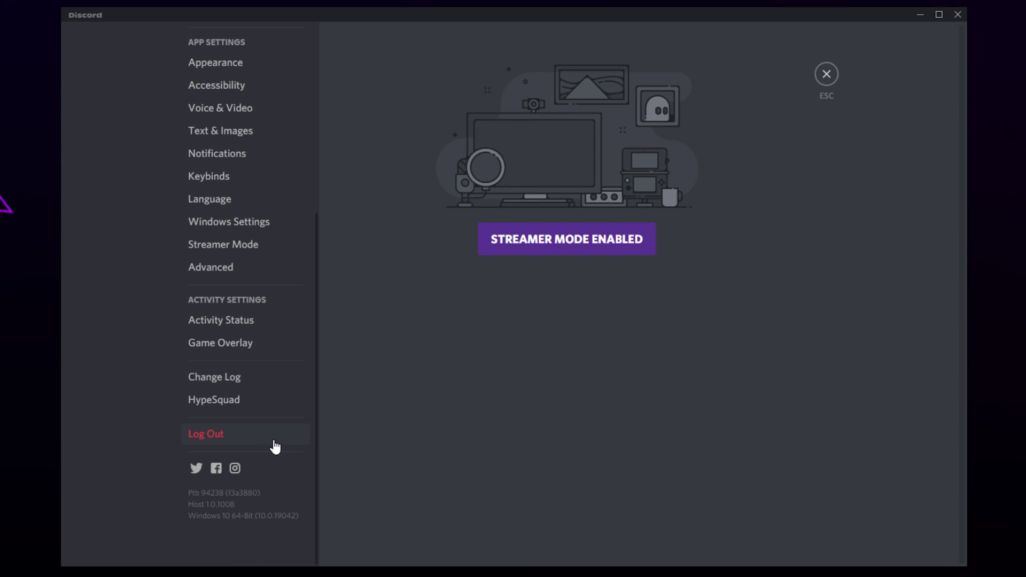
left_click(245, 323)
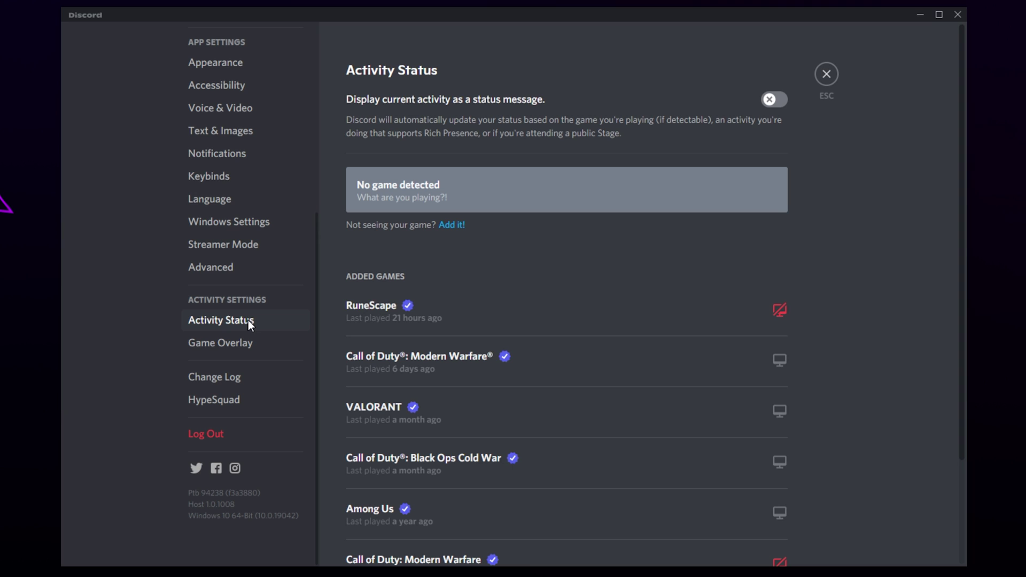
left_click(443, 227)
left_click(449, 251)
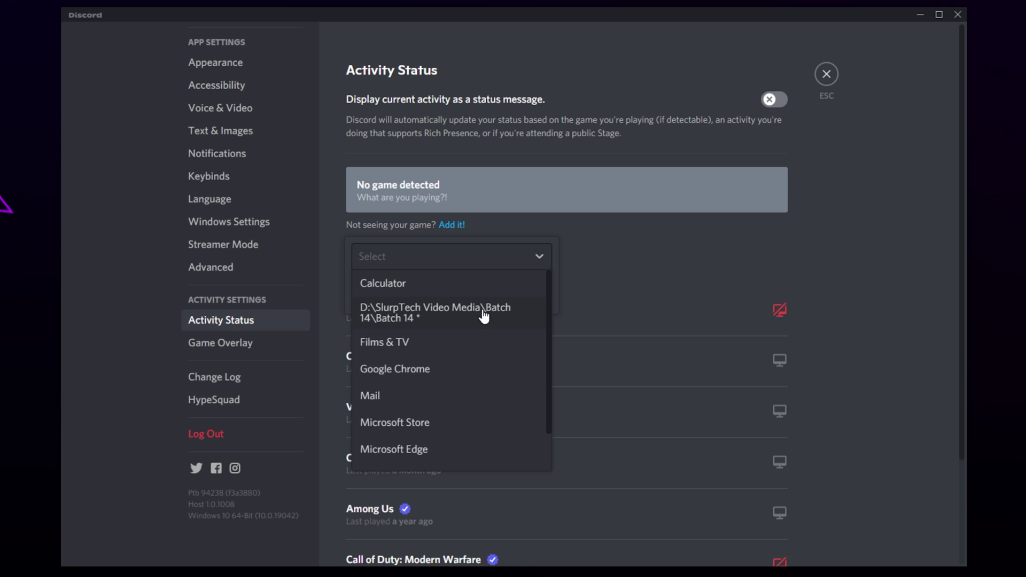
left_click(458, 449)
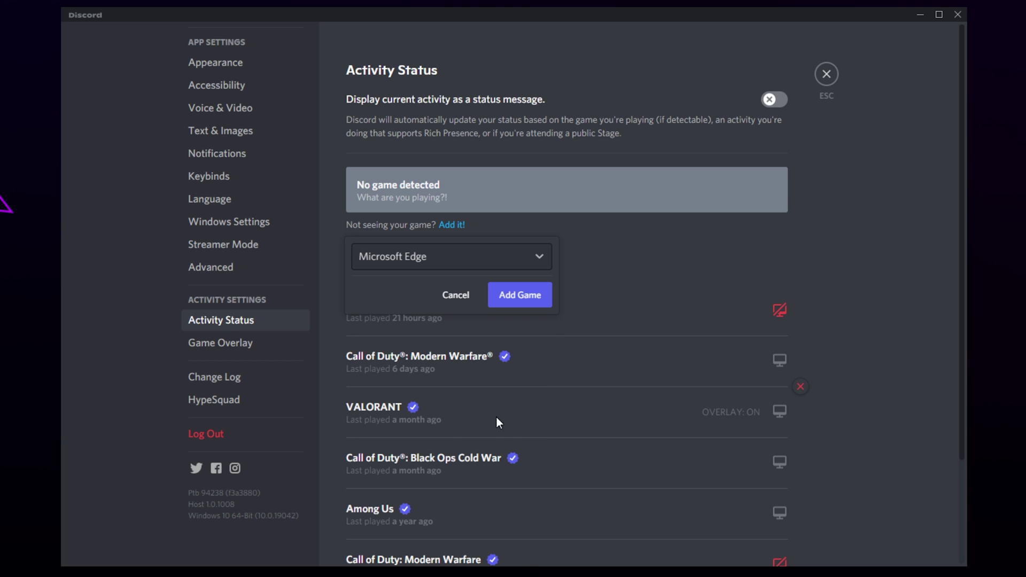
left_click(524, 302)
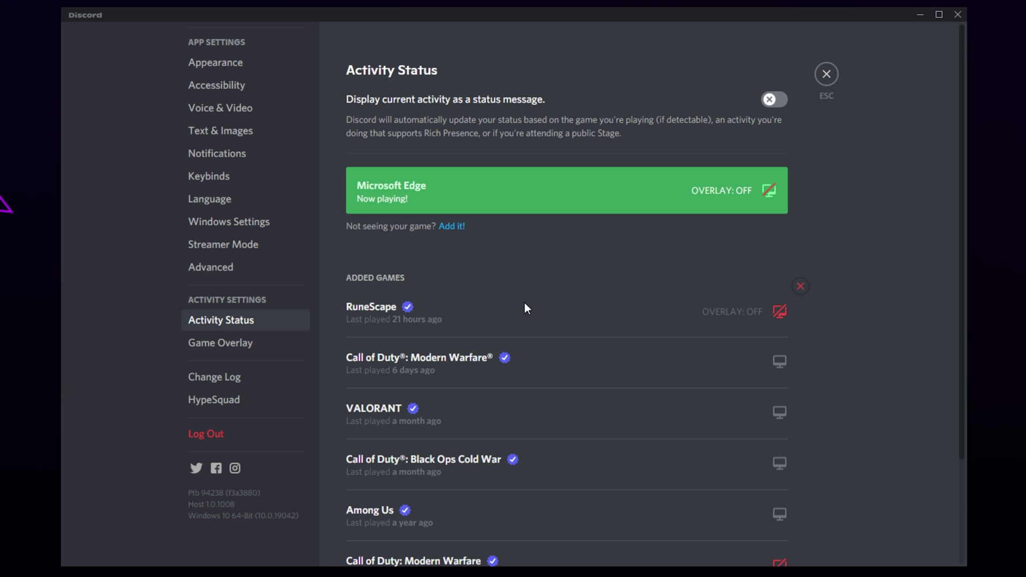
left_click(835, 72)
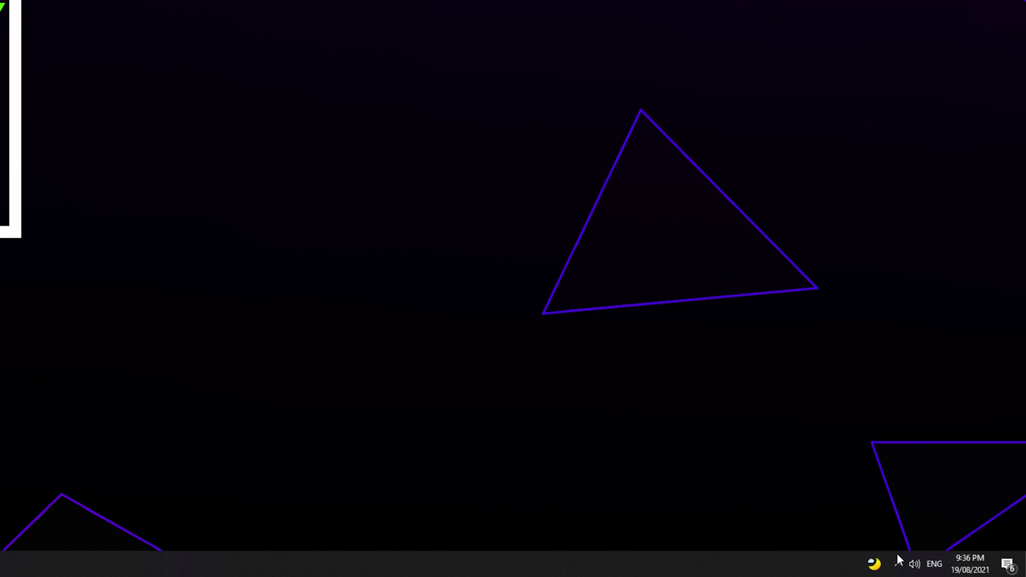
- Go to the desktop and bring Microsoft Edge with the Discord download page to the front
left_click(898, 557)
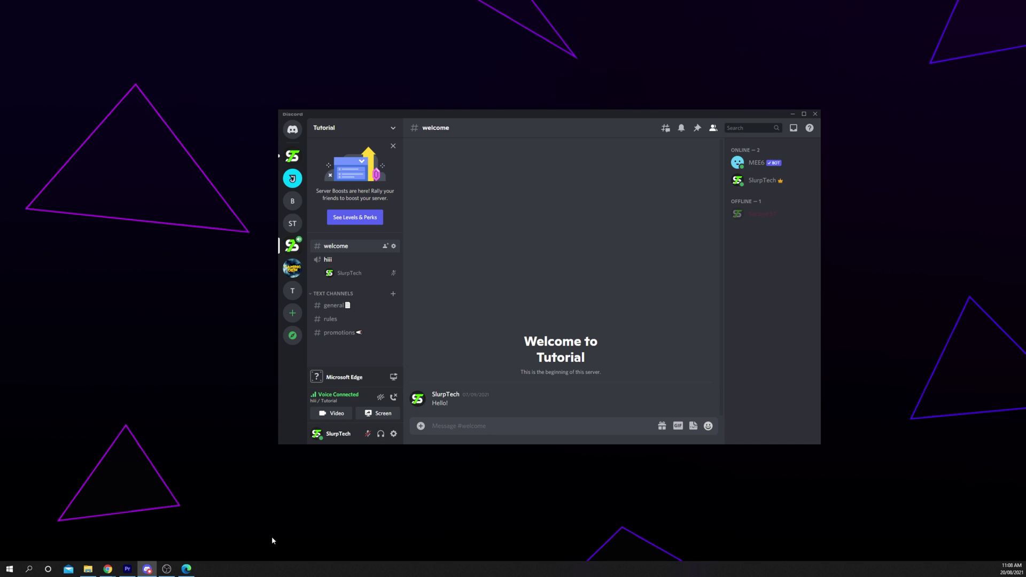
left_click(187, 569)
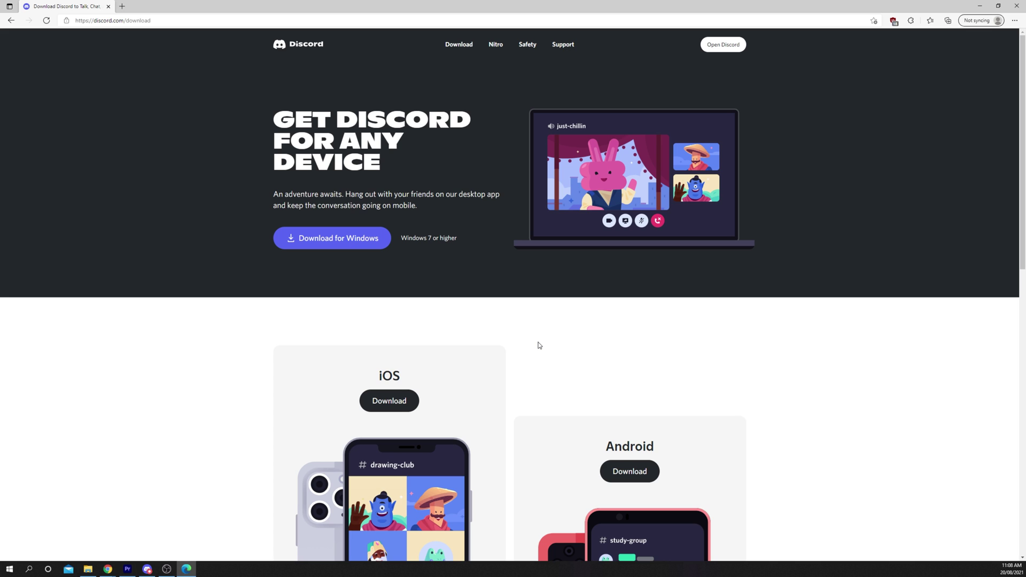
scroll(539, 344, "down", 4)
scroll(543, 340, "down", 4)
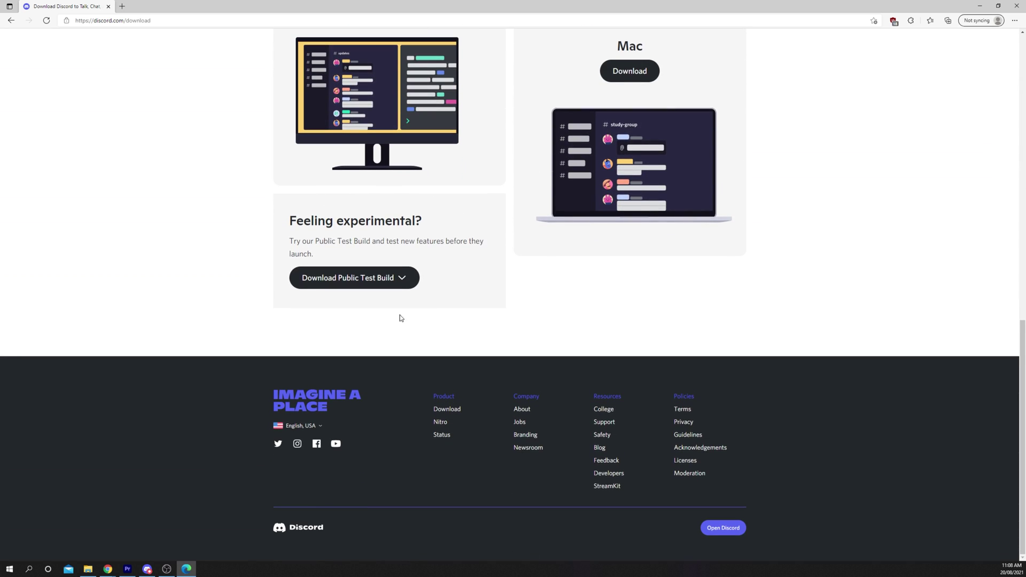